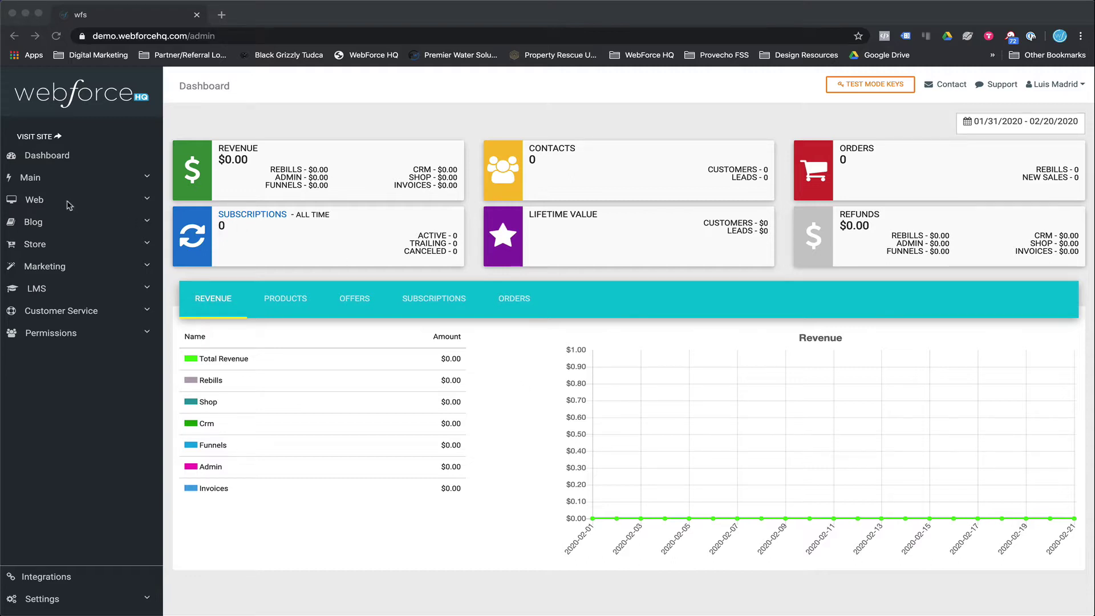
Open the split testing experiments and review the active, inactive and finished lists
{"action": "left_click", "coordinate": [84, 204]}
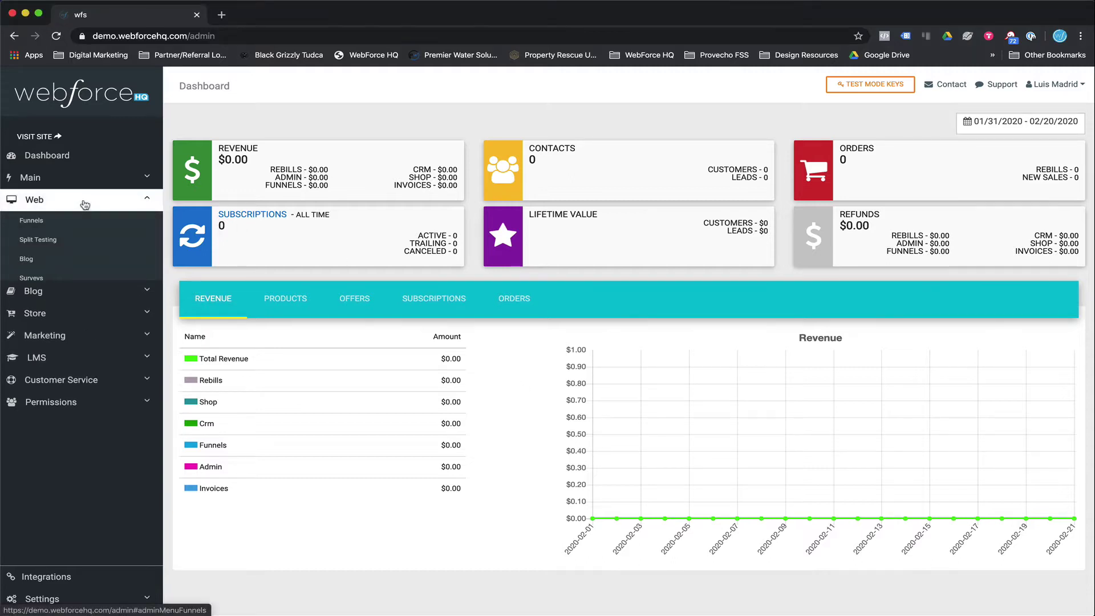
{"action": "left_click", "coordinate": [47, 241]}
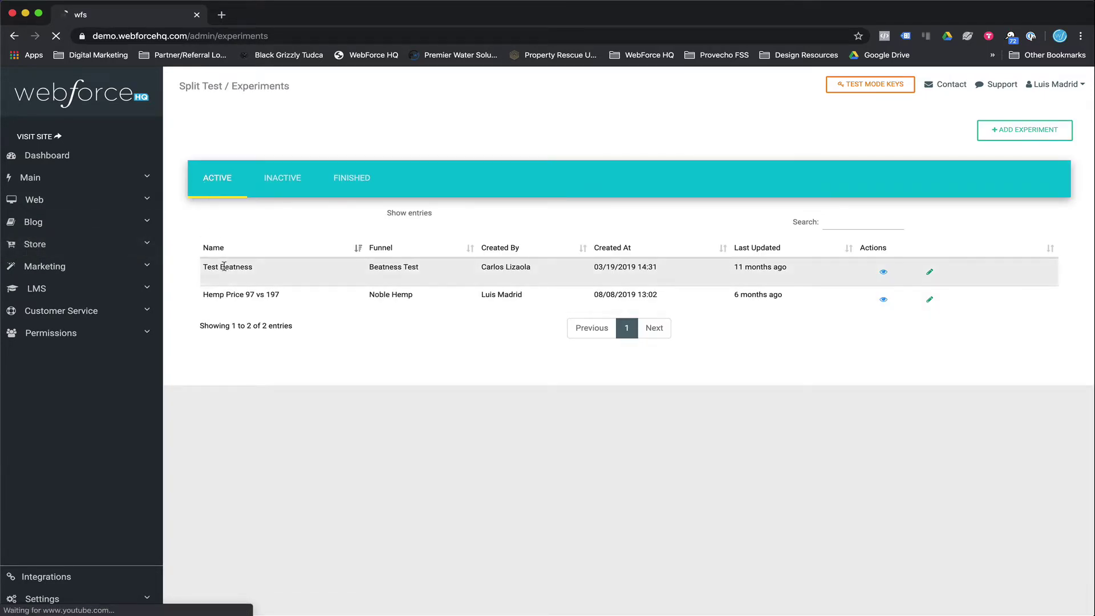
{"action": "left_click", "coordinate": [288, 182]}
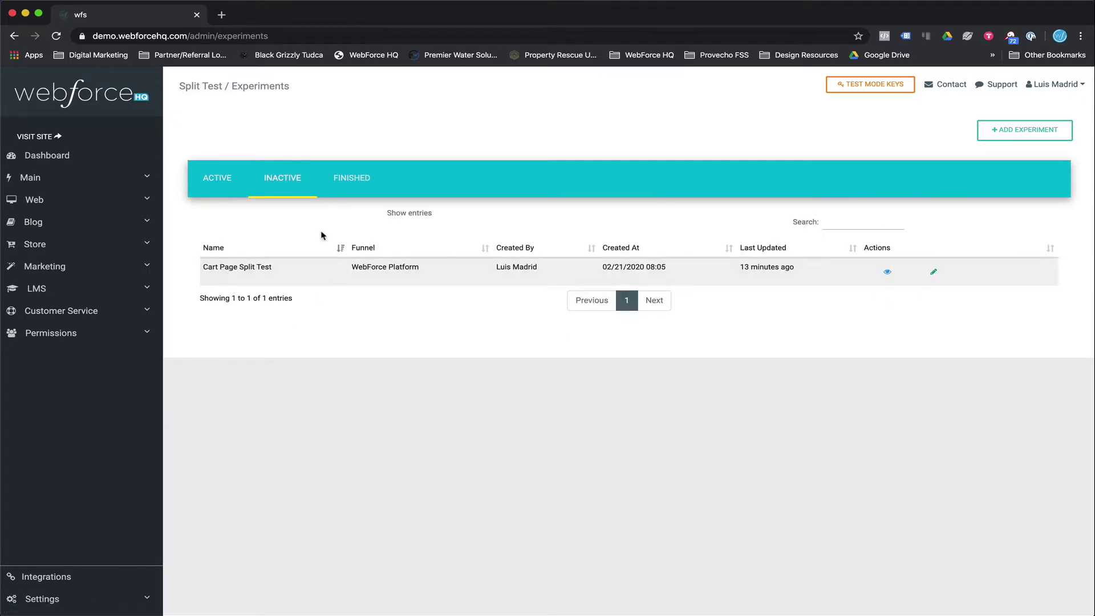
{"action": "left_click", "coordinate": [341, 181]}
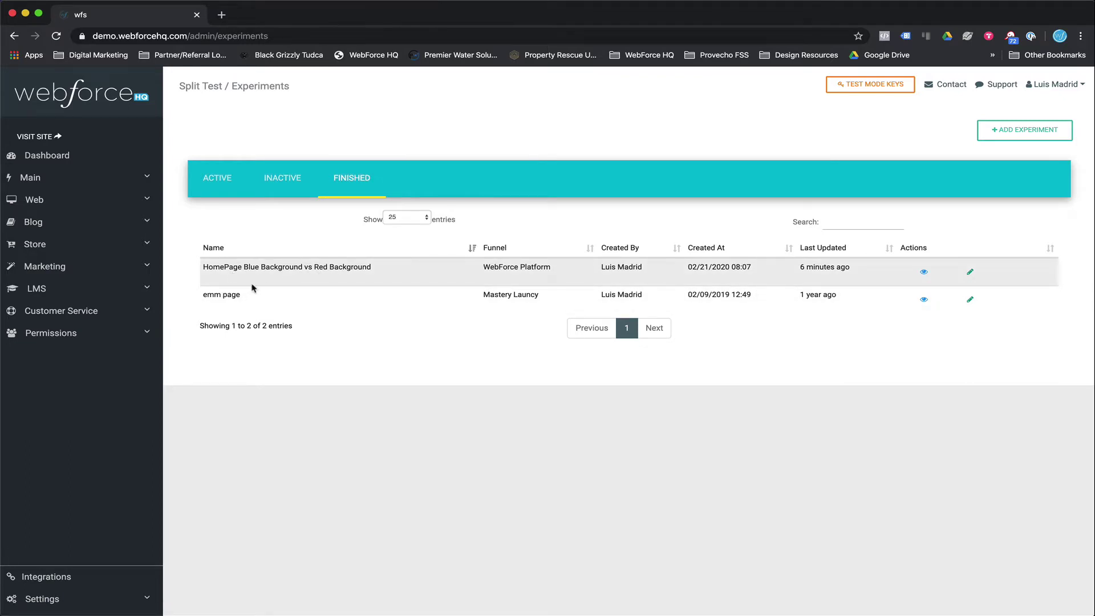
{"action": "left_click", "coordinate": [213, 195]}
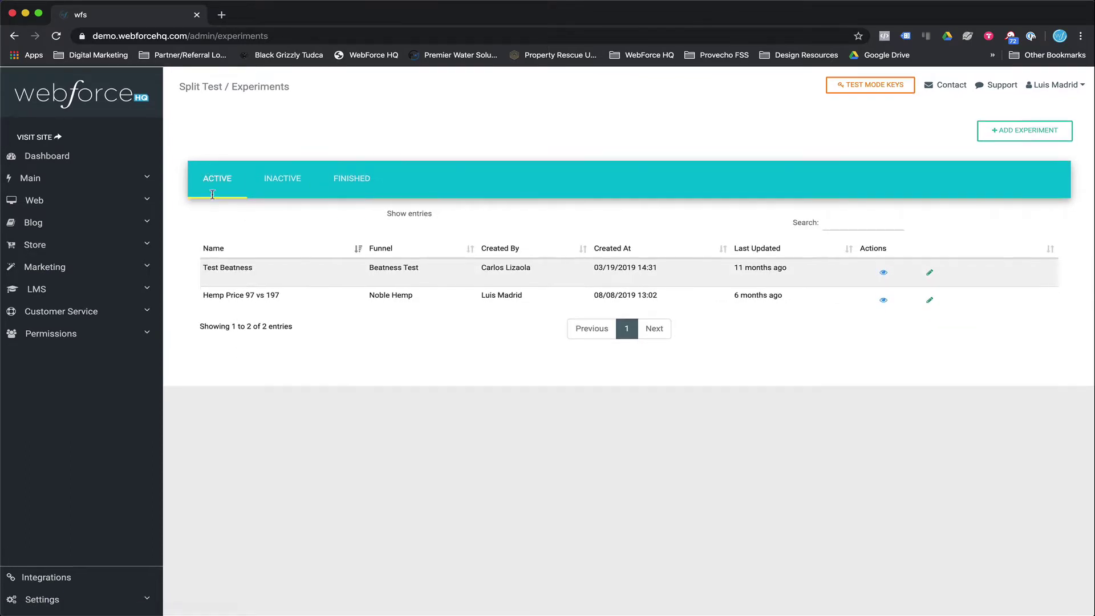
Start a new experiment named "Home Page VSL vs No VSL" and check the name
{"action": "left_click", "coordinate": [1033, 137]}
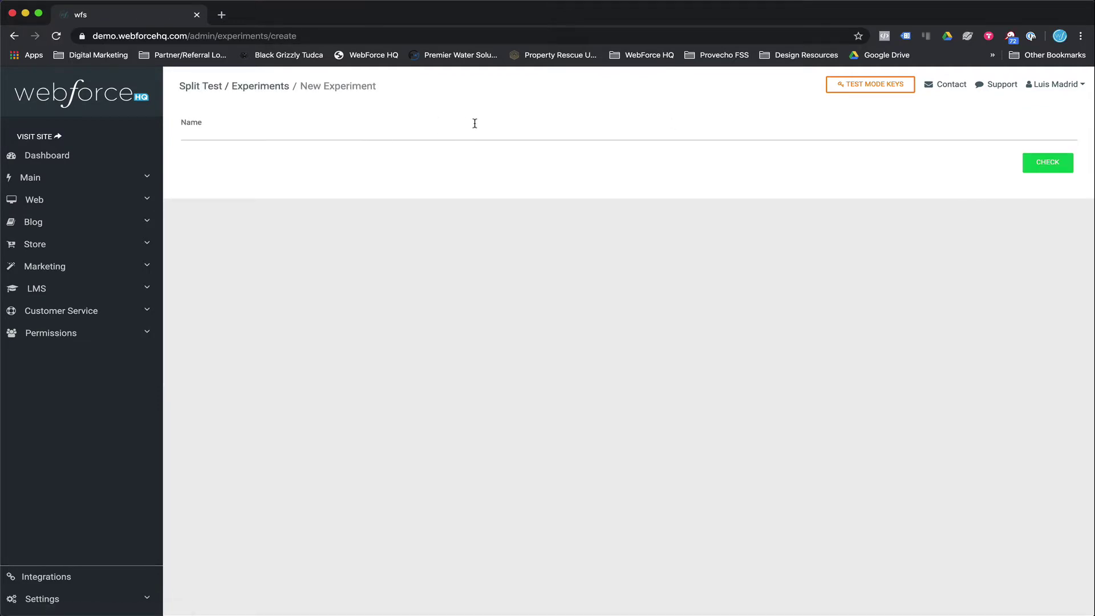
{"action": "left_click", "coordinate": [475, 124]}
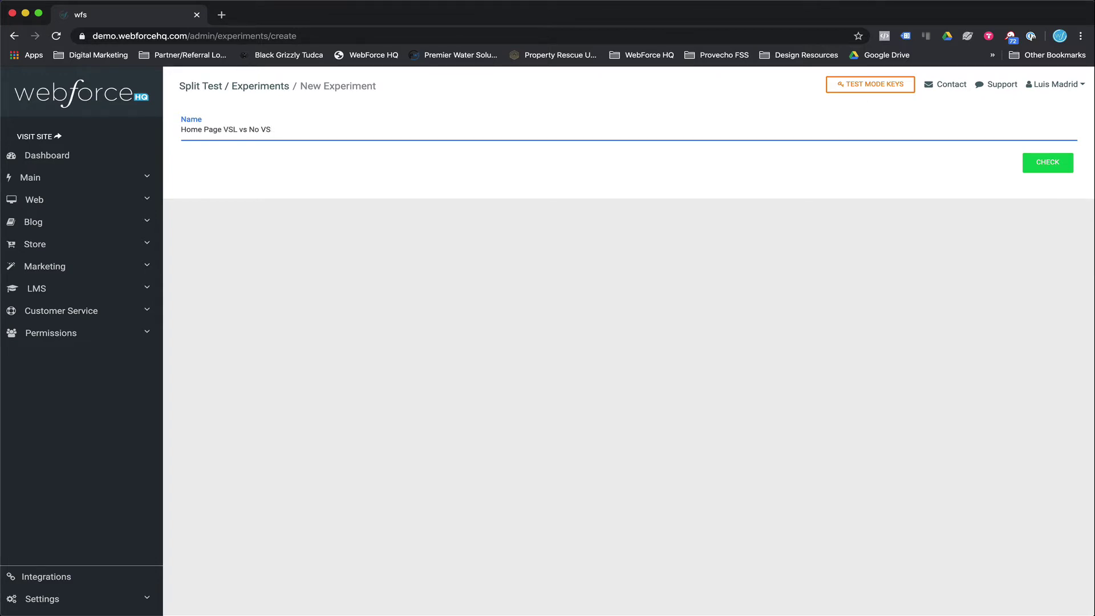
{"action": "left_click", "coordinate": [1055, 165]}
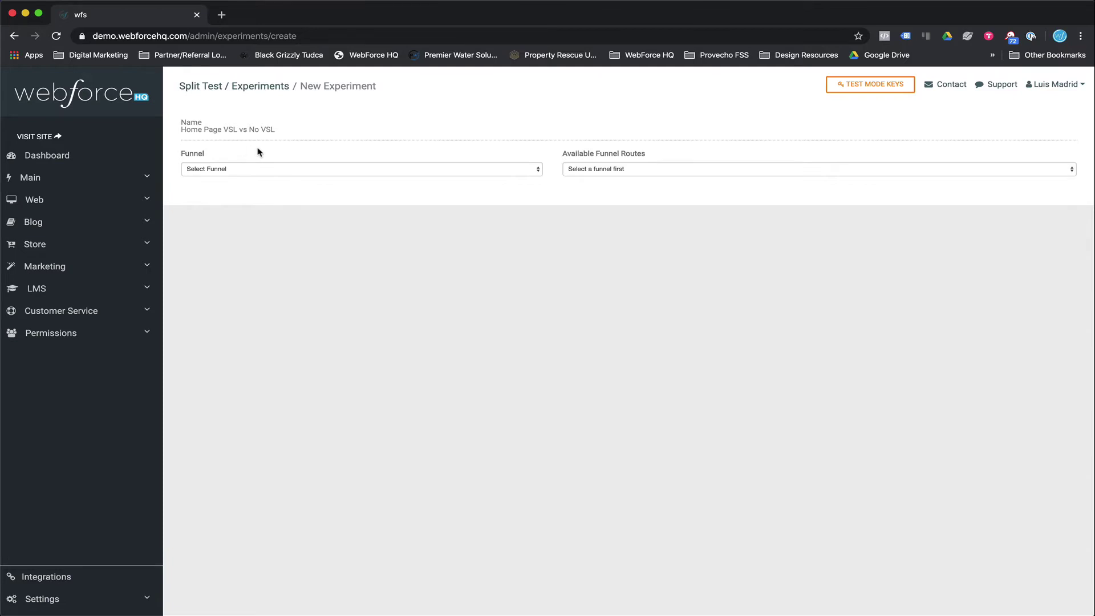
Create the experiment for the X Life Fitness - 3 Month Challenge funnel on the route demo.webforcehq.com/3mc
{"action": "left_click", "coordinate": [297, 170]}
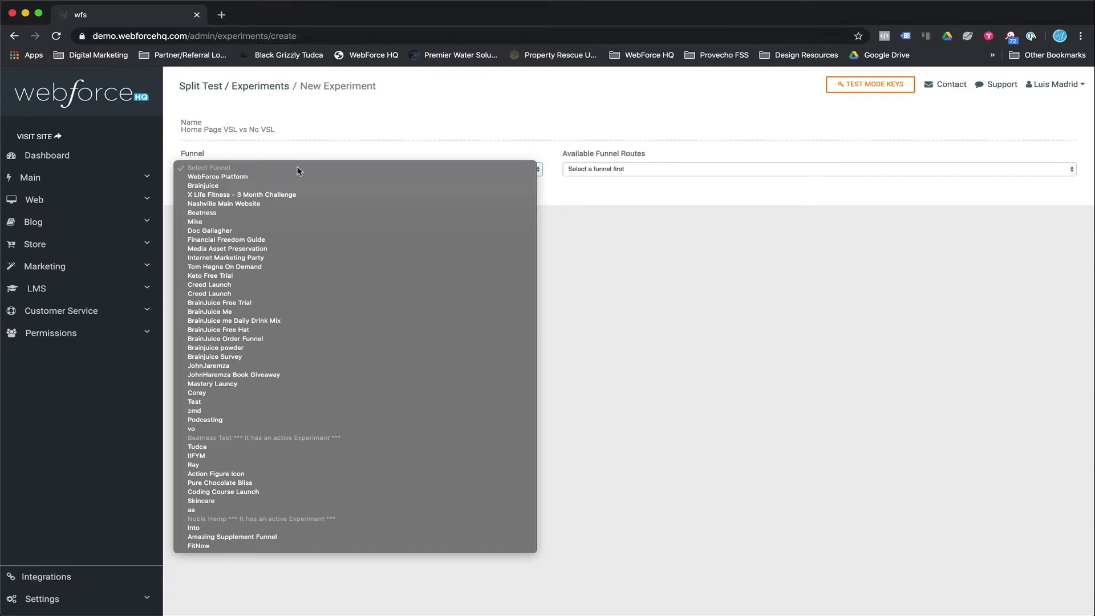
{"action": "left_click", "coordinate": [288, 195]}
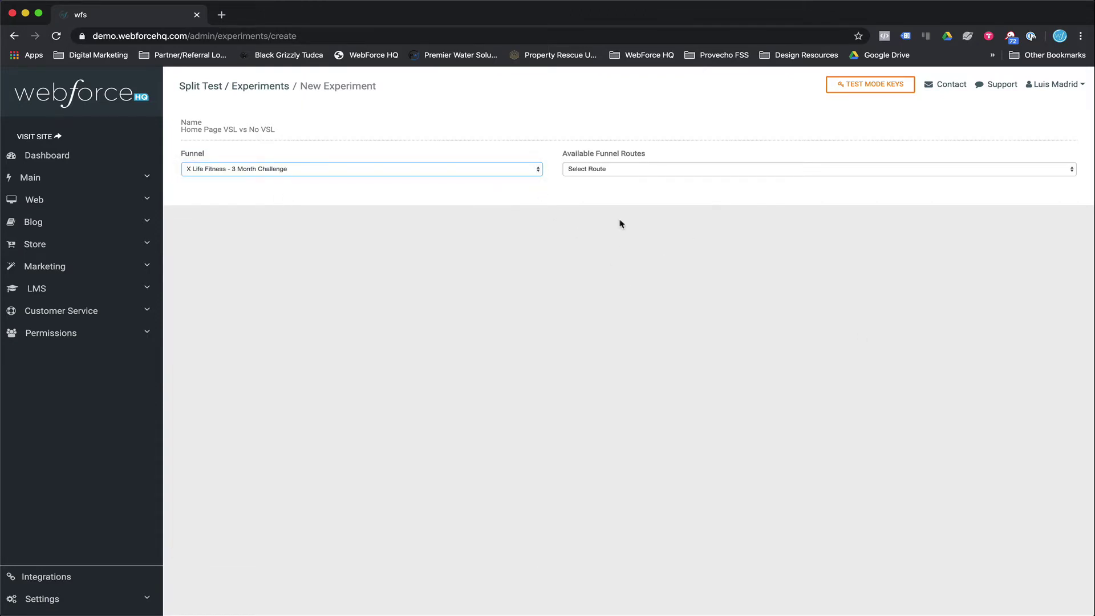
{"action": "left_click", "coordinate": [631, 169]}
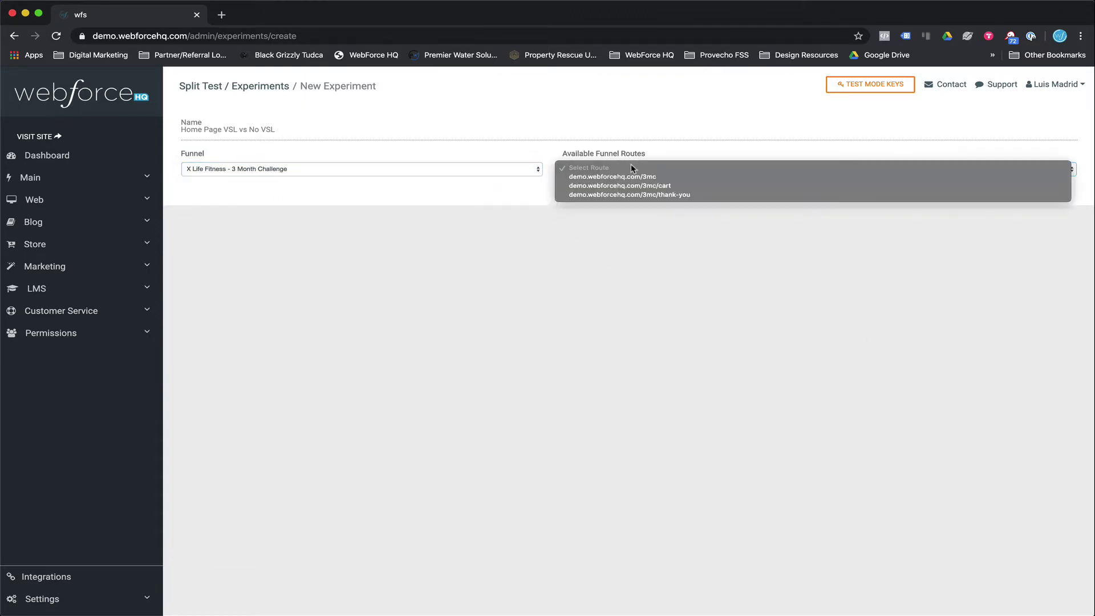
{"action": "left_click", "coordinate": [674, 182]}
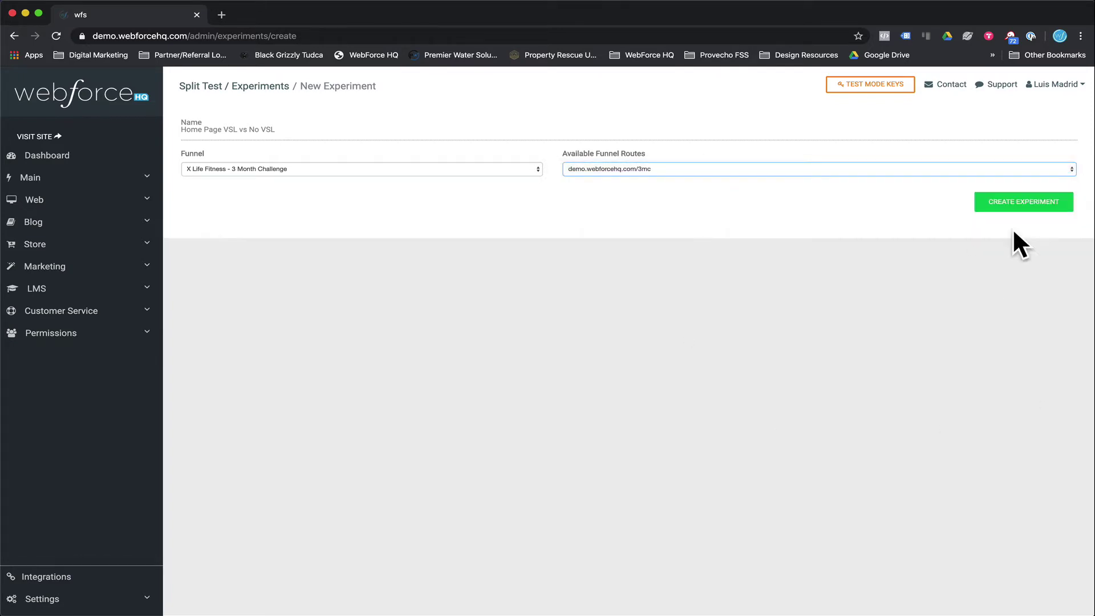
{"action": "left_click", "coordinate": [993, 203]}
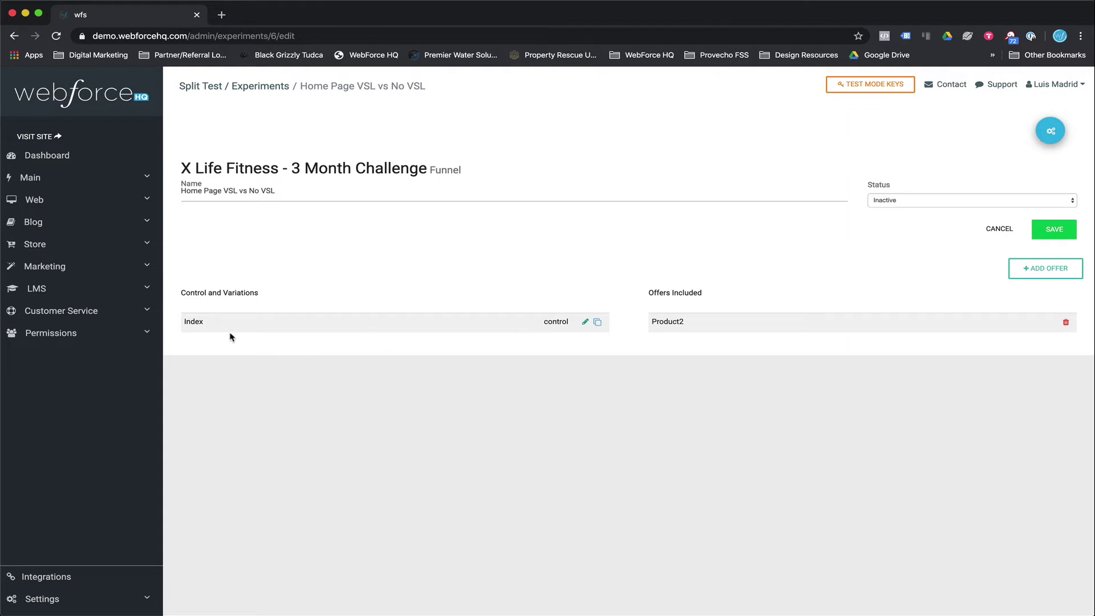
Duplicate the Index control page as a variation named "HOme Page VSL"
{"action": "left_click", "coordinate": [598, 323]}
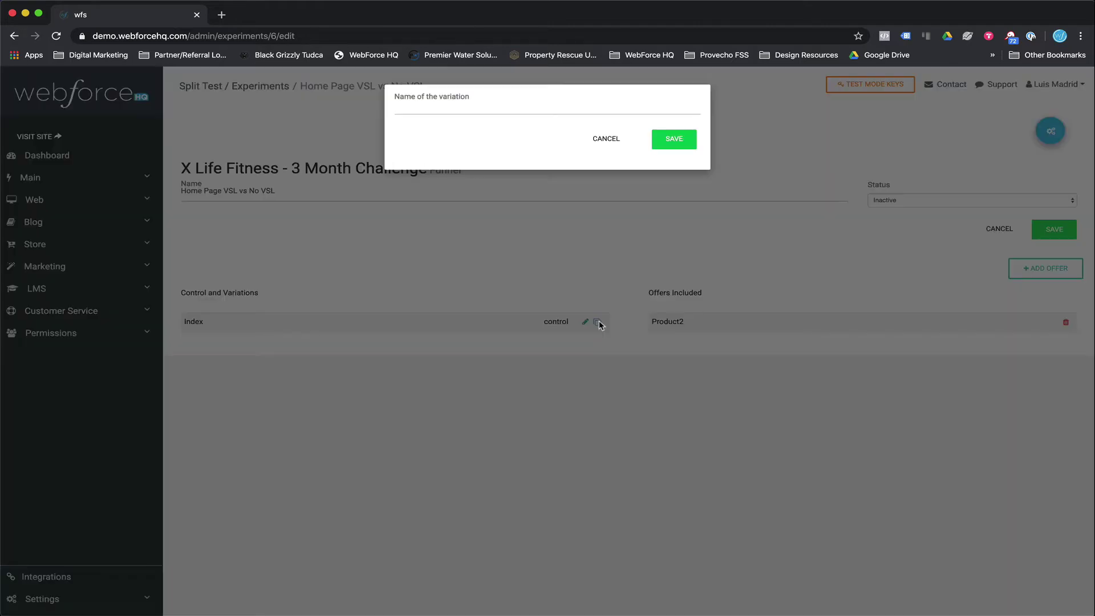
{"action": "left_click", "coordinate": [502, 110]}
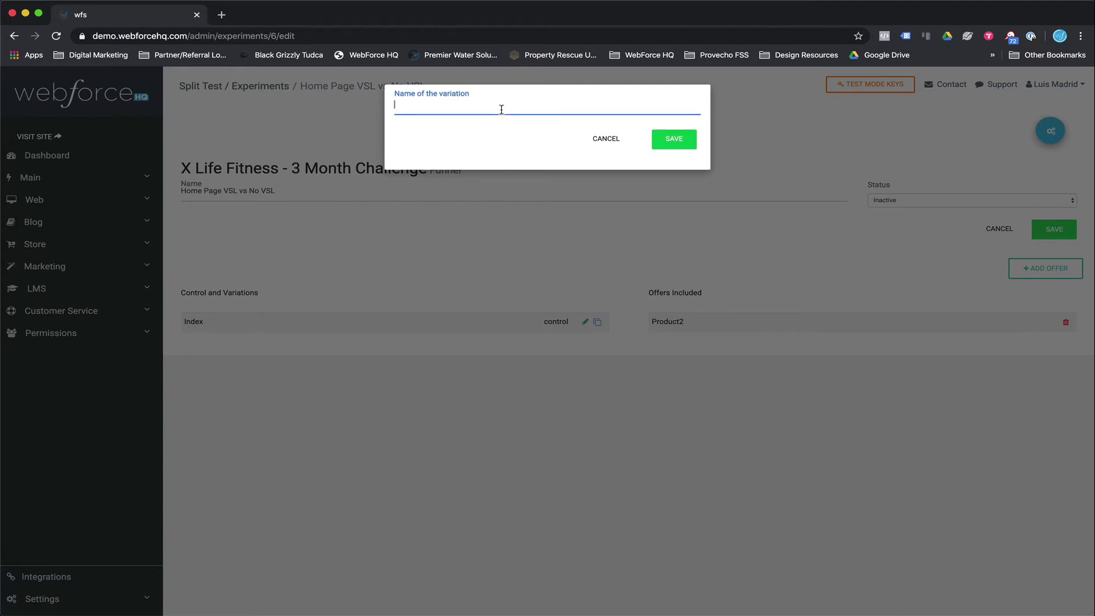
{"action": "type", "text": "HOme Page VSL"}
{"action": "left_click", "coordinate": [673, 139]}
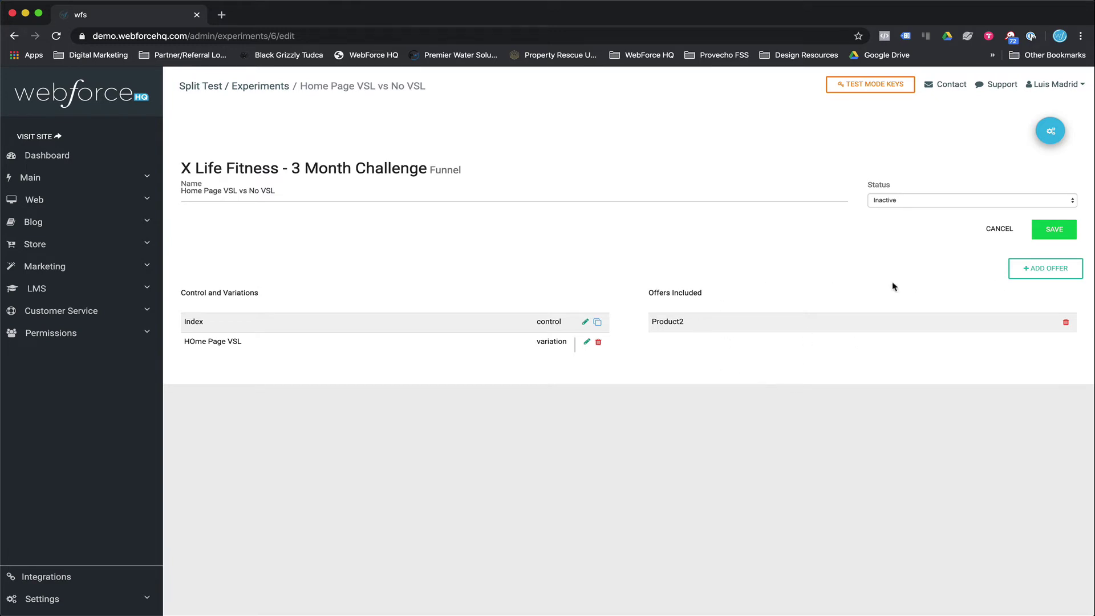
Add the Hell Week offer to the experiment
{"action": "left_click", "coordinate": [1067, 268]}
{"action": "left_click", "coordinate": [476, 159]}
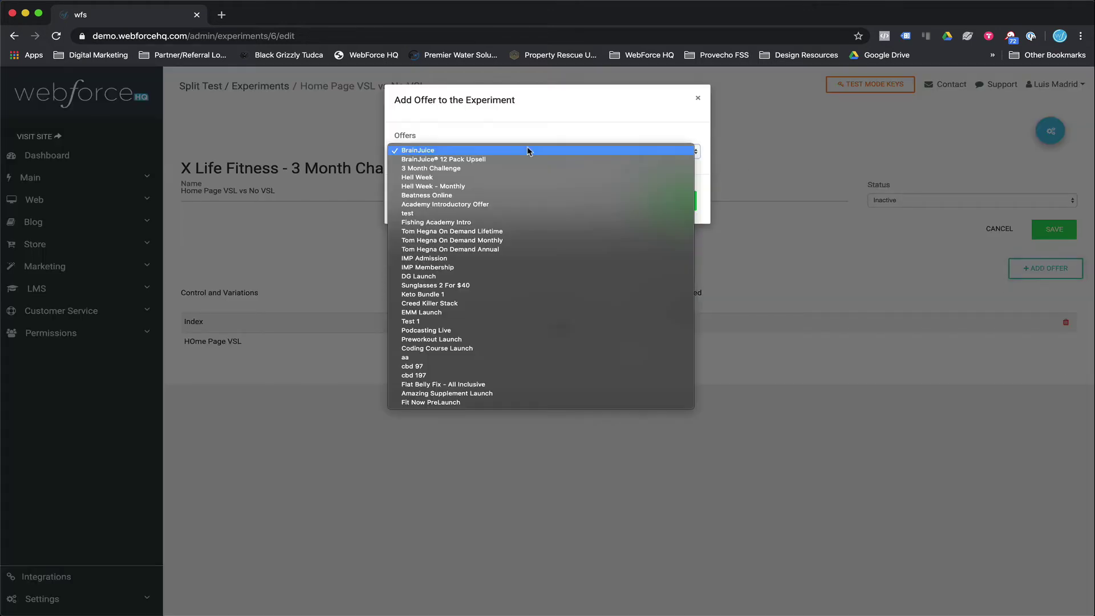
{"action": "left_click", "coordinate": [500, 180]}
{"action": "left_click", "coordinate": [672, 203]}
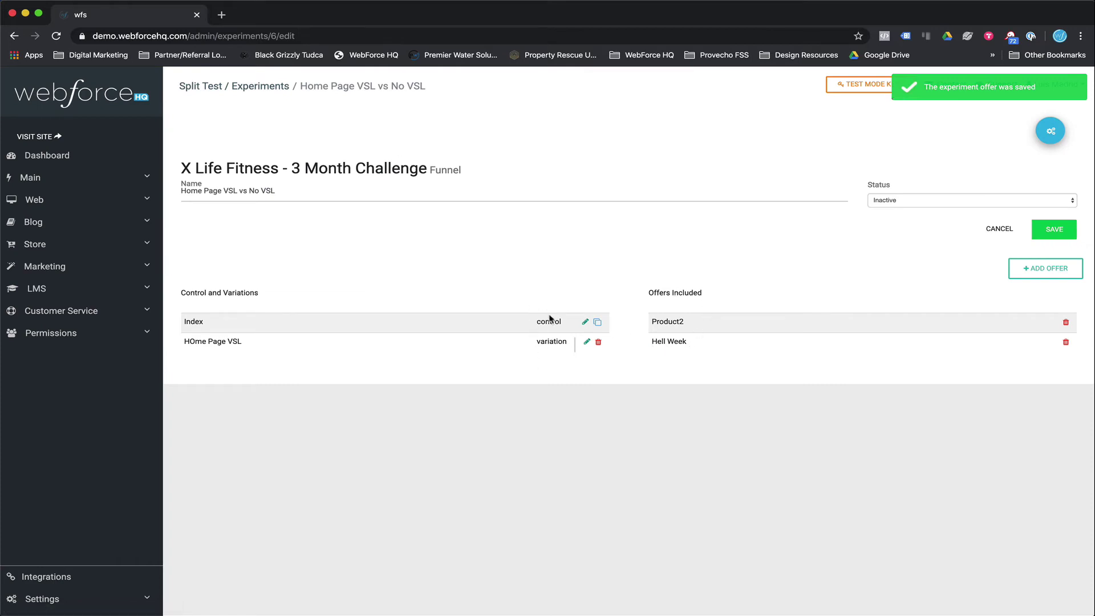
Set the experiment's status to Active and save it
{"action": "left_click", "coordinate": [964, 200]}
{"action": "left_click", "coordinate": [964, 186]}
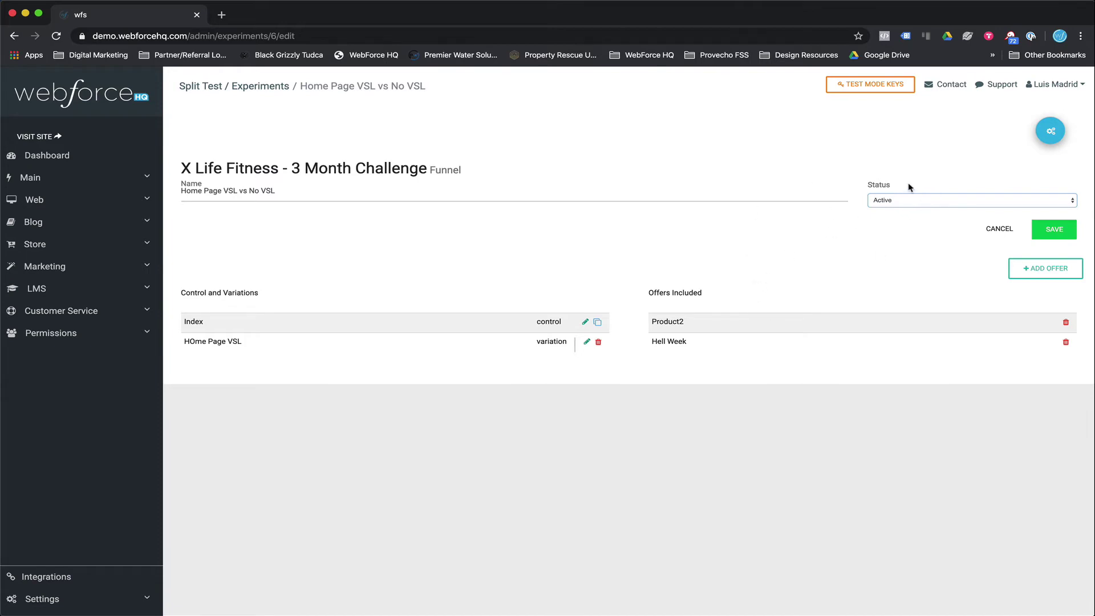
{"action": "left_click", "coordinate": [1054, 229]}
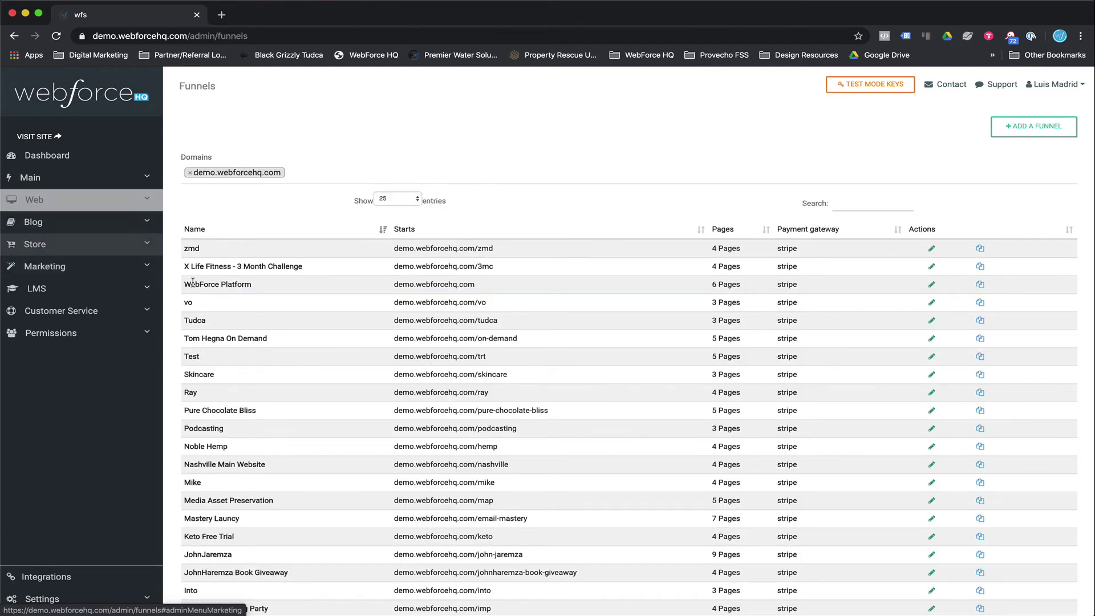
Open the split test stats from the X Life Fitness - 3 Month Challenge funnel and finish the experiment with HOme Page VSL as control page
{"action": "left_click", "coordinate": [930, 266]}
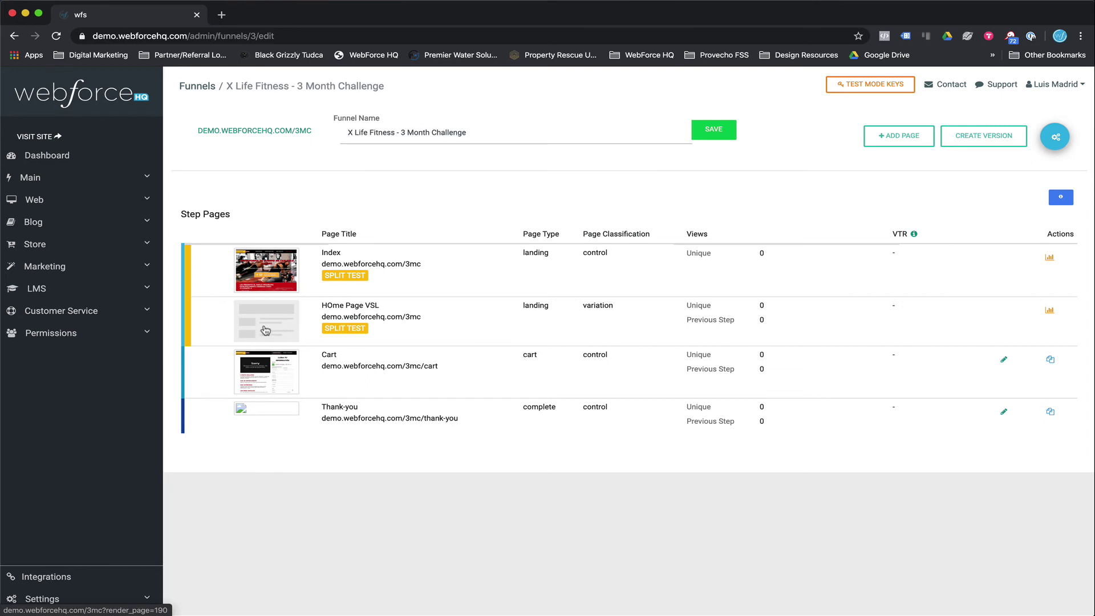
{"action": "left_click", "coordinate": [1050, 261]}
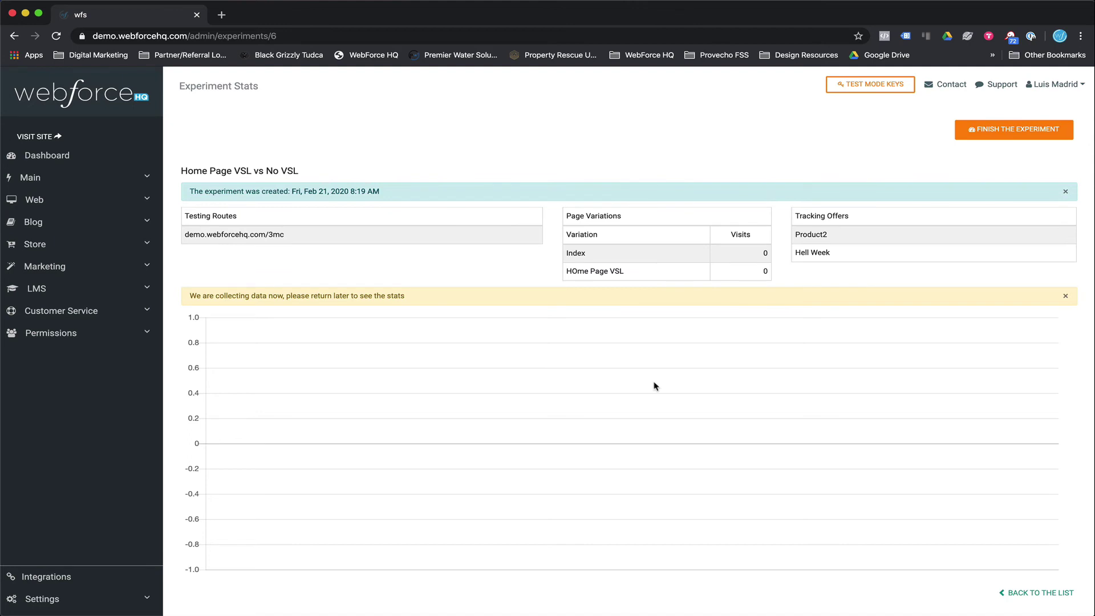
{"action": "left_click", "coordinate": [1015, 135]}
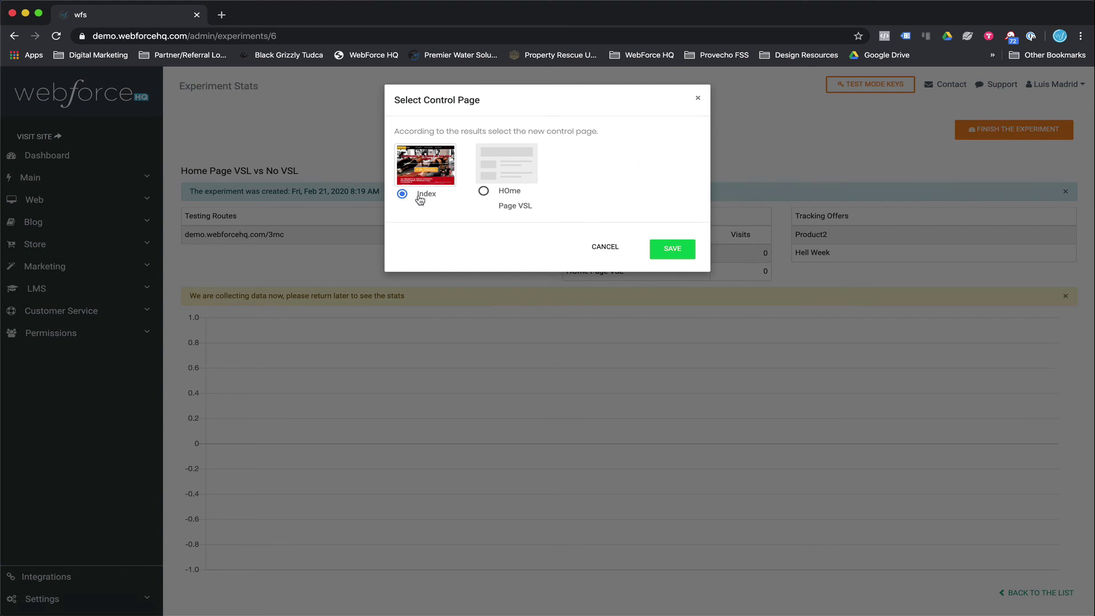
{"action": "left_click", "coordinate": [484, 192]}
{"action": "left_click", "coordinate": [667, 251]}
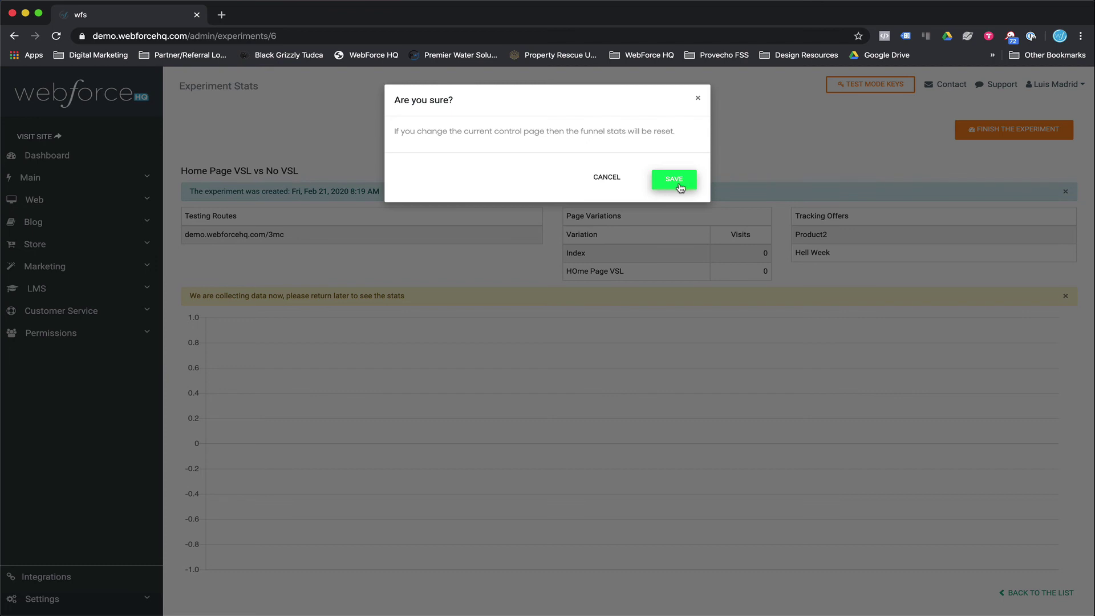
{"action": "left_click", "coordinate": [679, 184]}
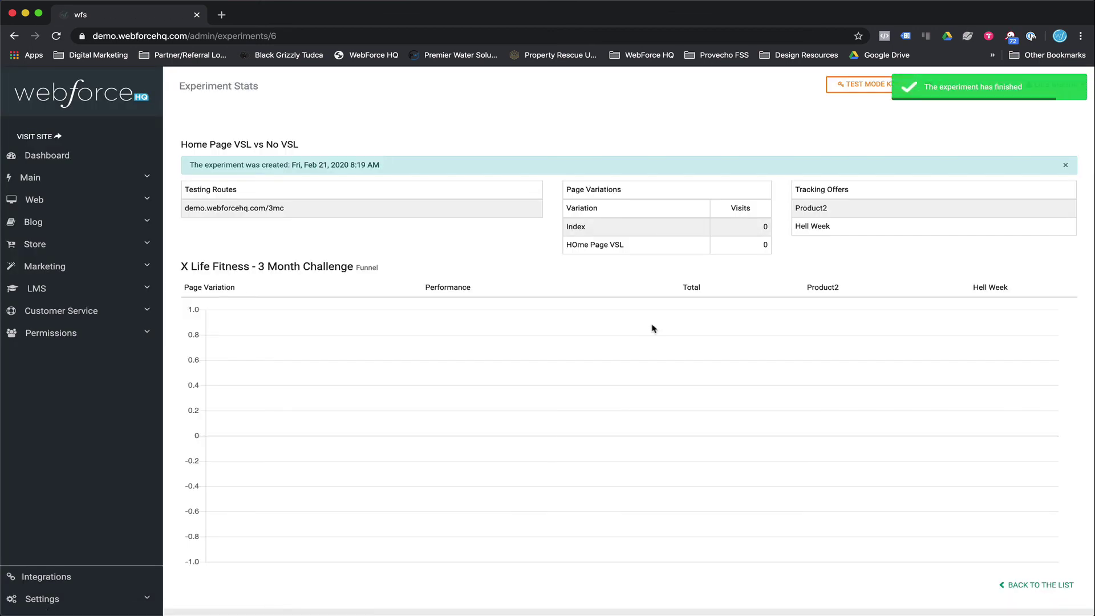
Reopen the X Life Fitness - 3 Month Challenge funnel and examine its page views and the landing page's variations
{"action": "left_click", "coordinate": [50, 201]}
{"action": "left_click", "coordinate": [33, 221]}
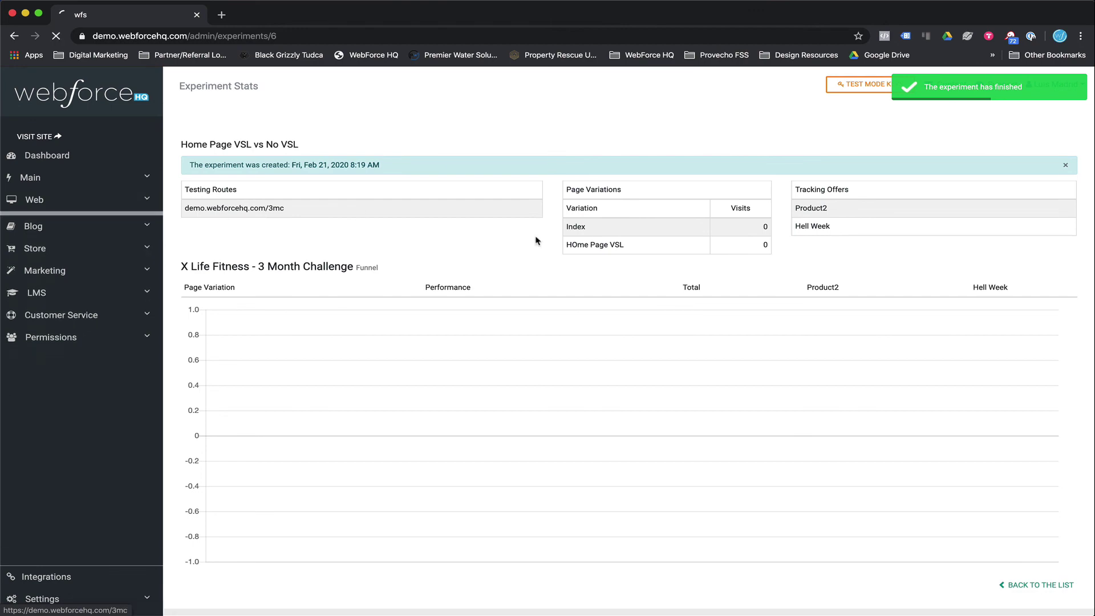
{"action": "left_click", "coordinate": [938, 266]}
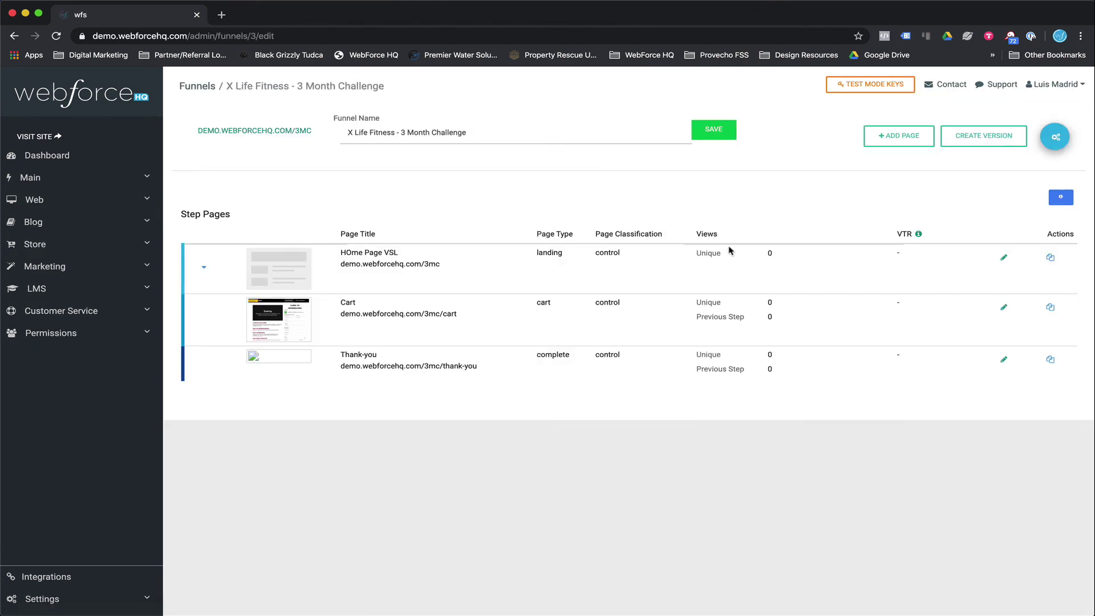
{"action": "left_click_drag", "start_coordinate": [762, 253], "coordinate": [799, 363]}
{"action": "left_click", "coordinate": [794, 384]}
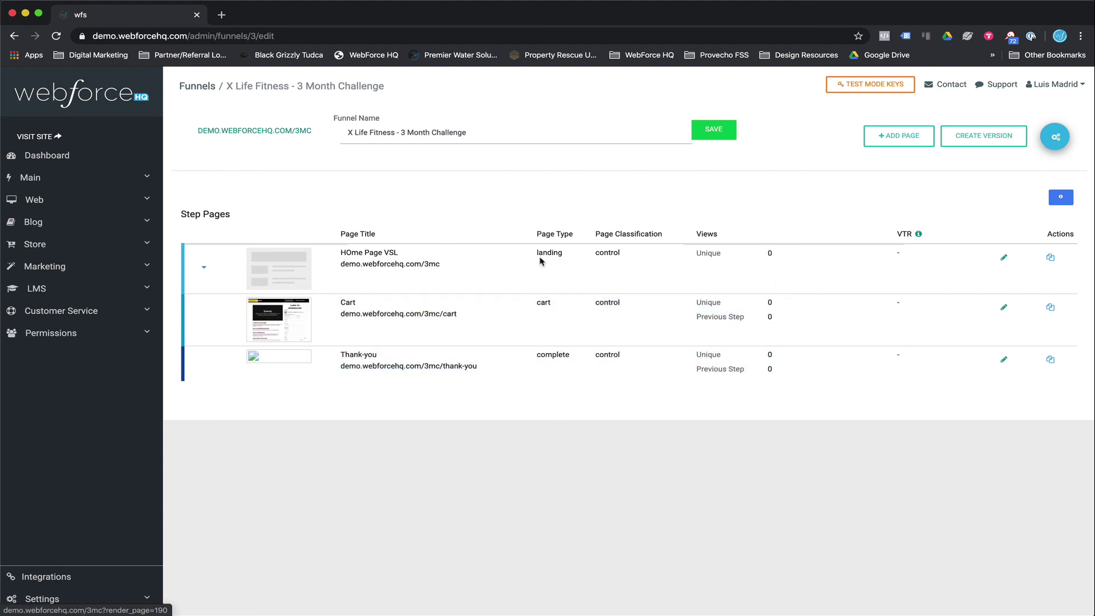
{"action": "left_click", "coordinate": [205, 270]}
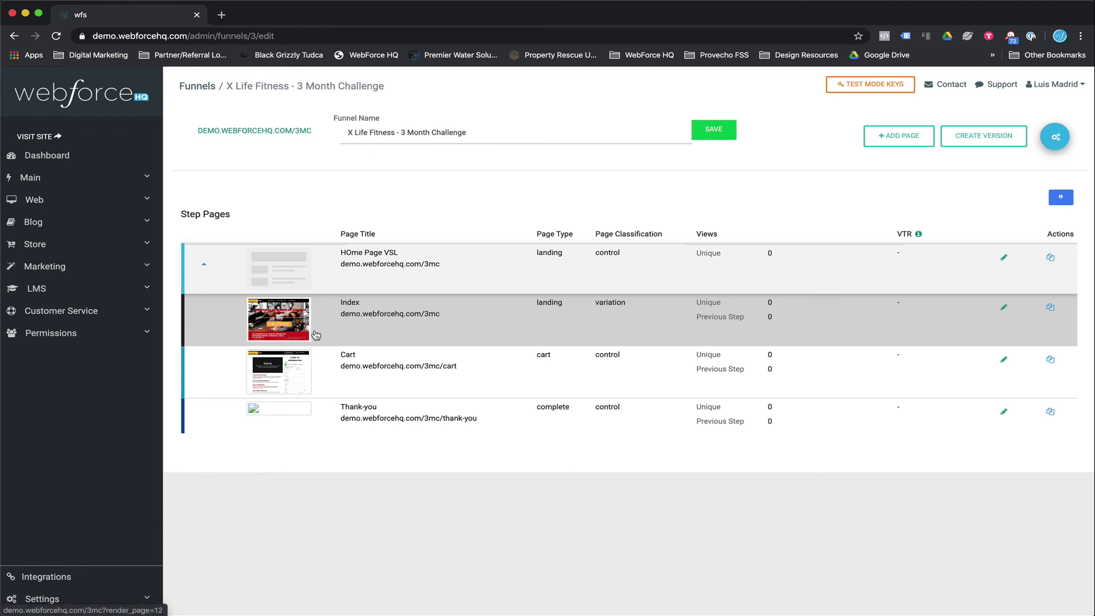
Review the finished split test experiments and view the stats of HomePage Blue Background vs Red Background
{"action": "left_click", "coordinate": [85, 205]}
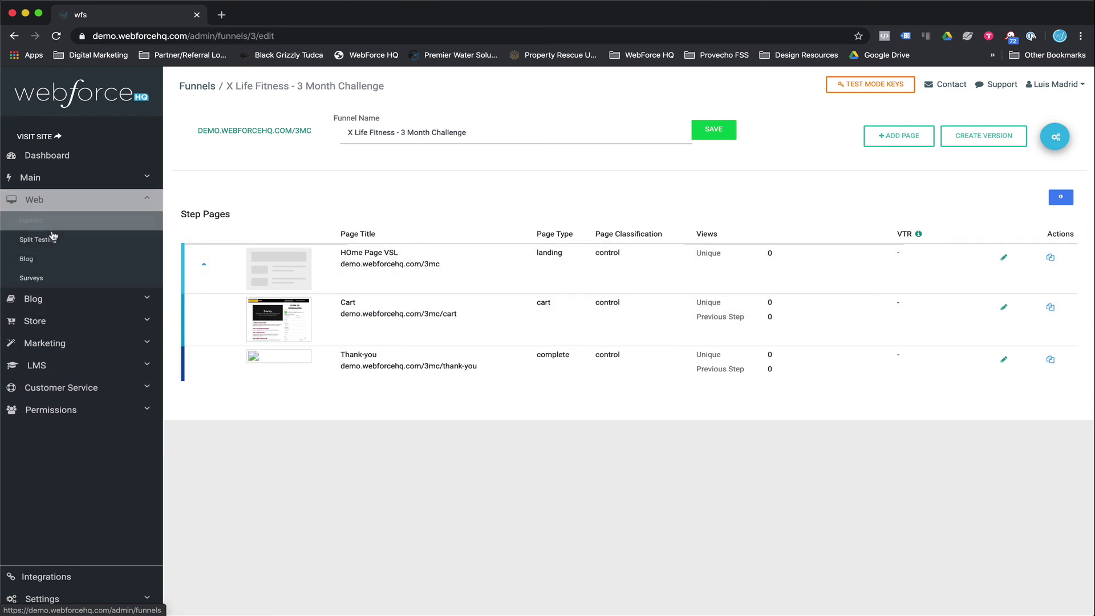
{"action": "left_click", "coordinate": [53, 239]}
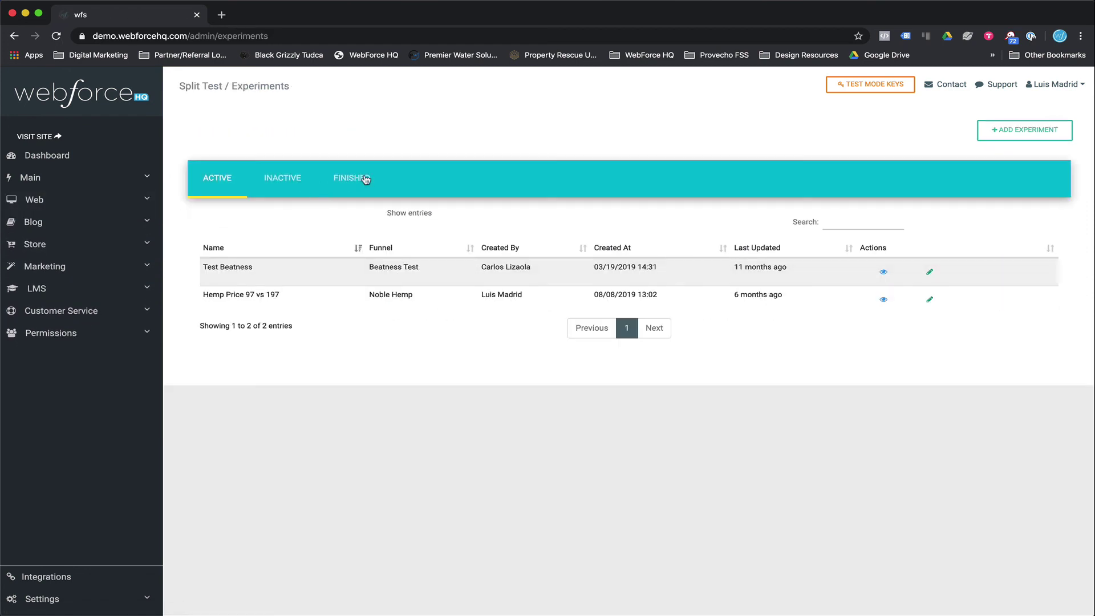
{"action": "left_click", "coordinate": [359, 181]}
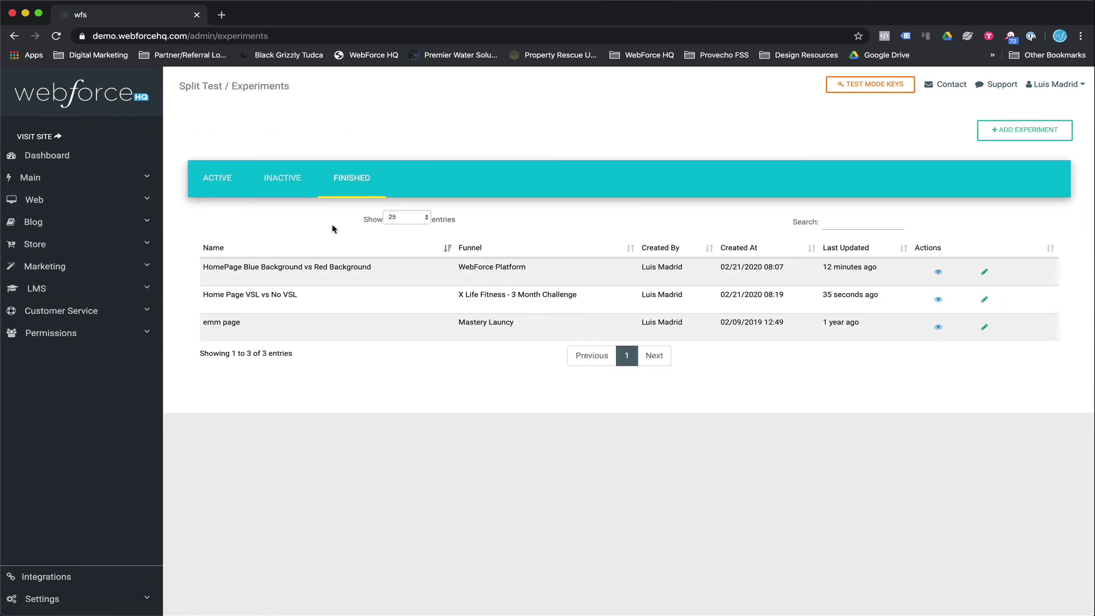
{"action": "left_click_drag", "start_coordinate": [214, 267], "coordinate": [680, 265]}
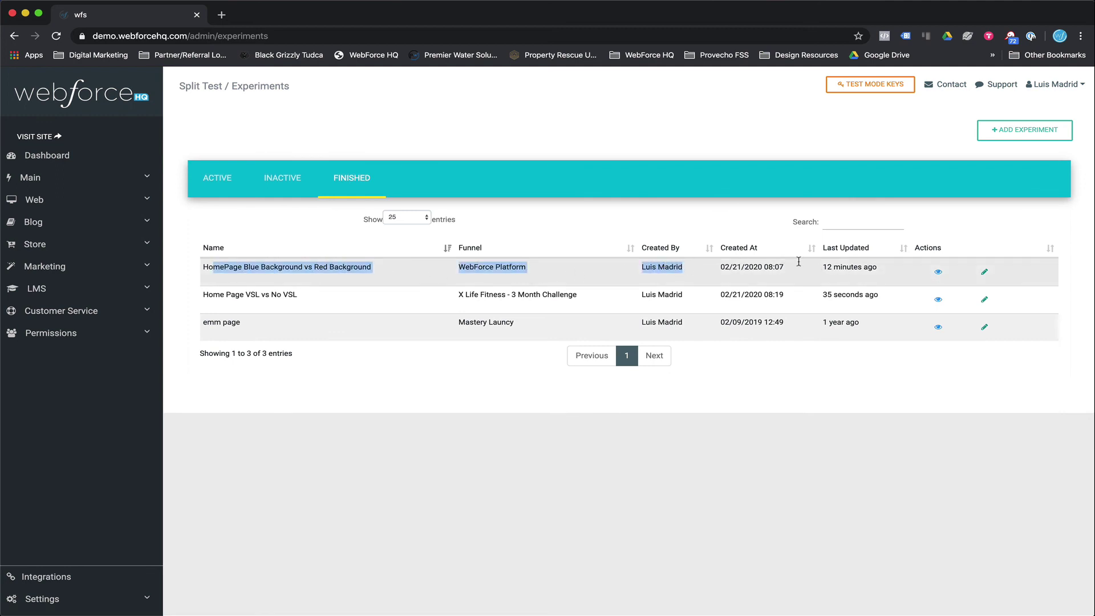
{"action": "left_click", "coordinate": [938, 272]}
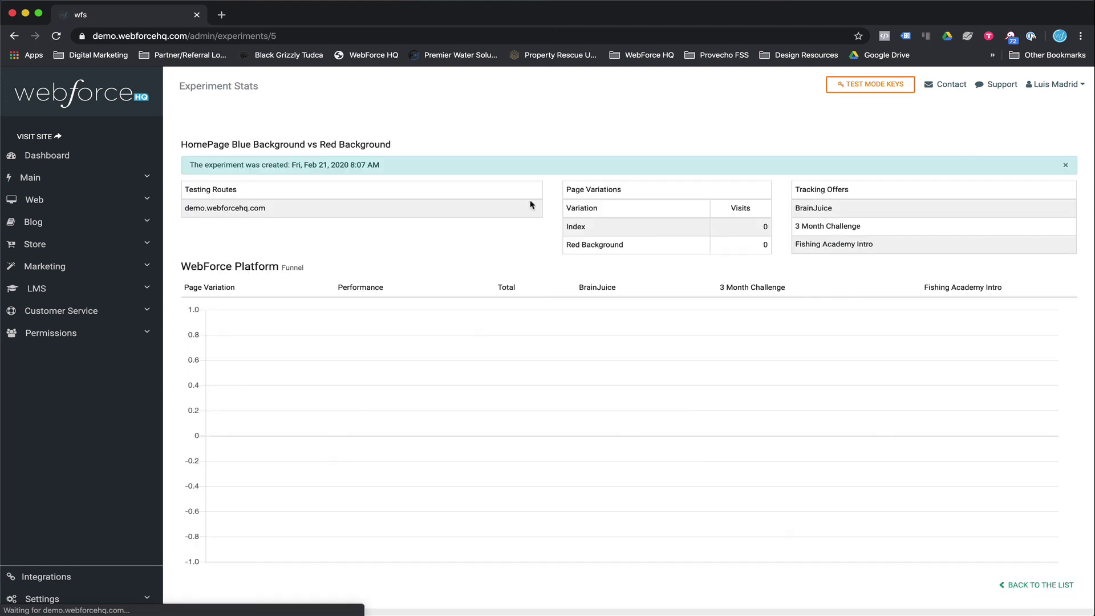